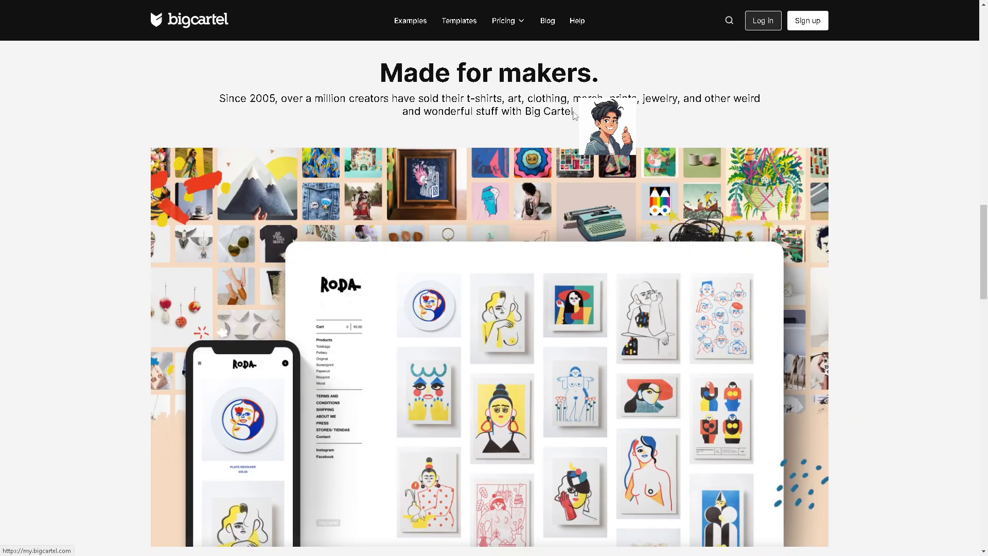
- Go to the account sign-up plans, compare monthly and annual billing, and select the free Gold plan
left_click(764, 21)
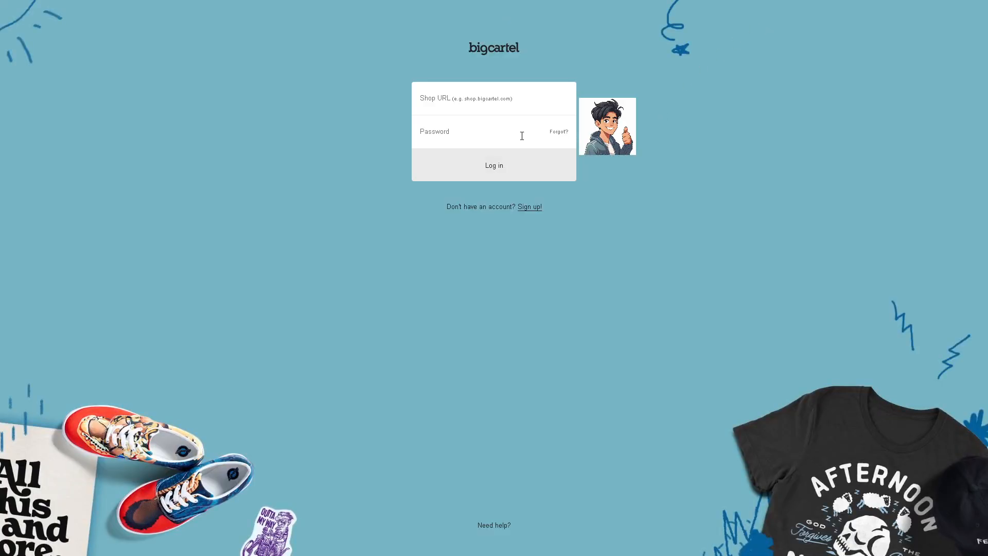
left_click(531, 207)
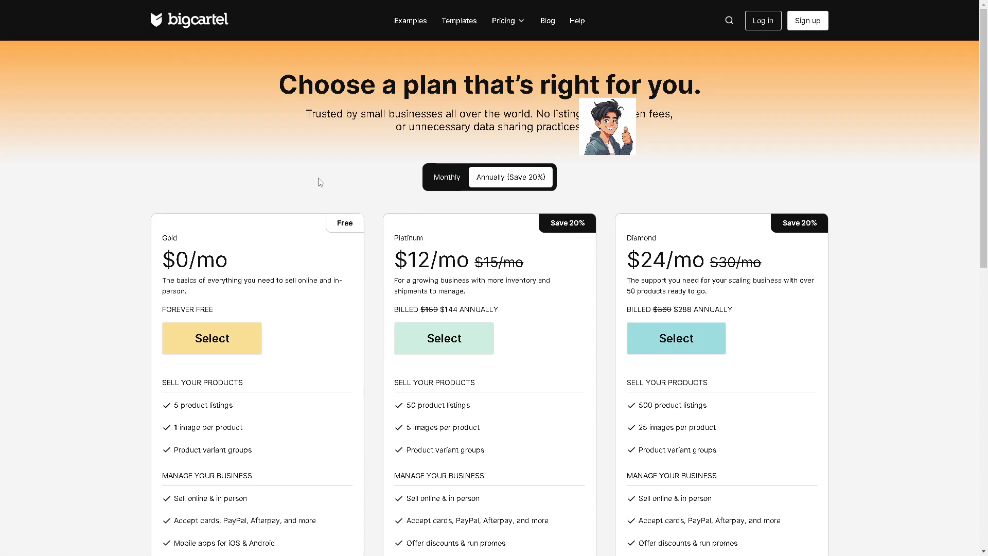
left_click(451, 181)
left_click(500, 184)
left_click(221, 342)
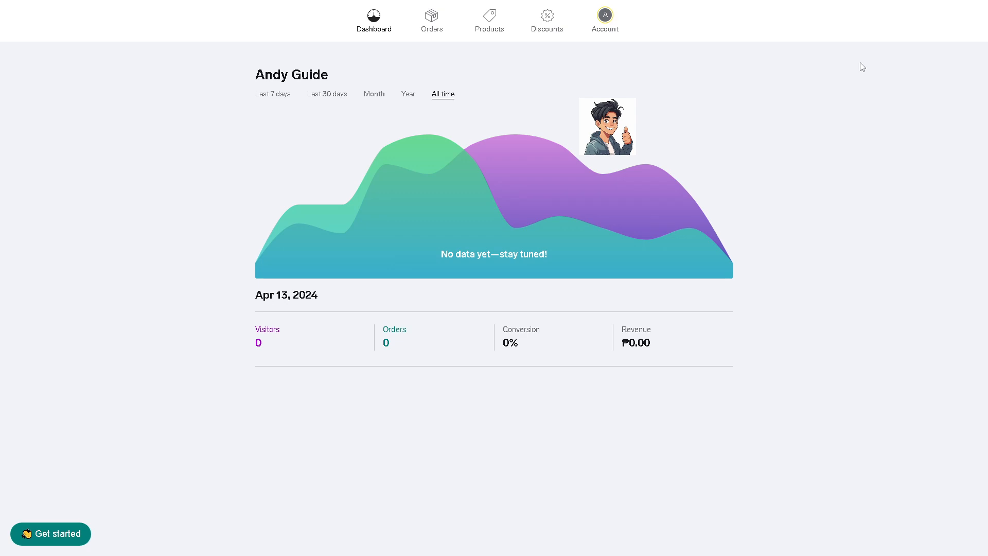
- Start a new product in the store and name it "Andy Guide Youtube Content Videos"
left_click(492, 18)
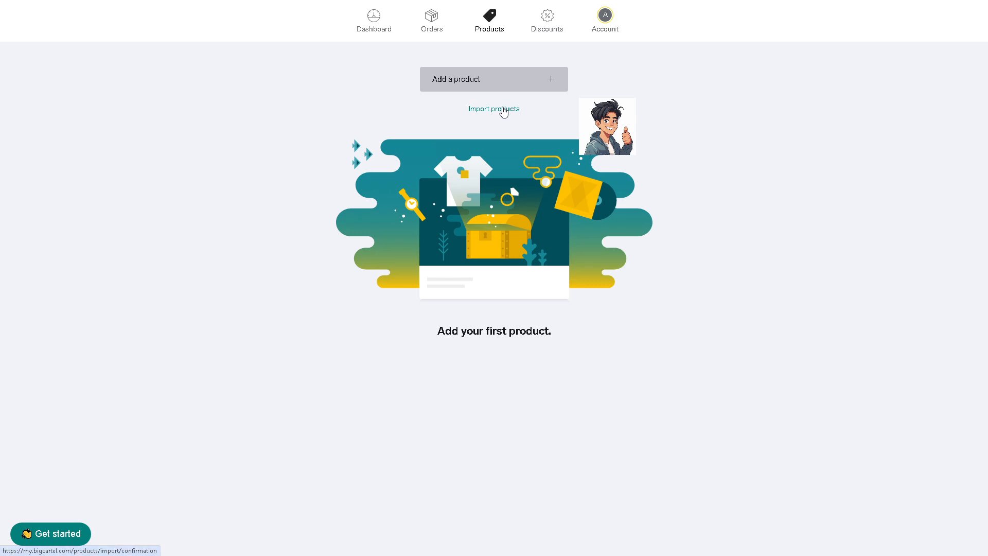
left_click(492, 80)
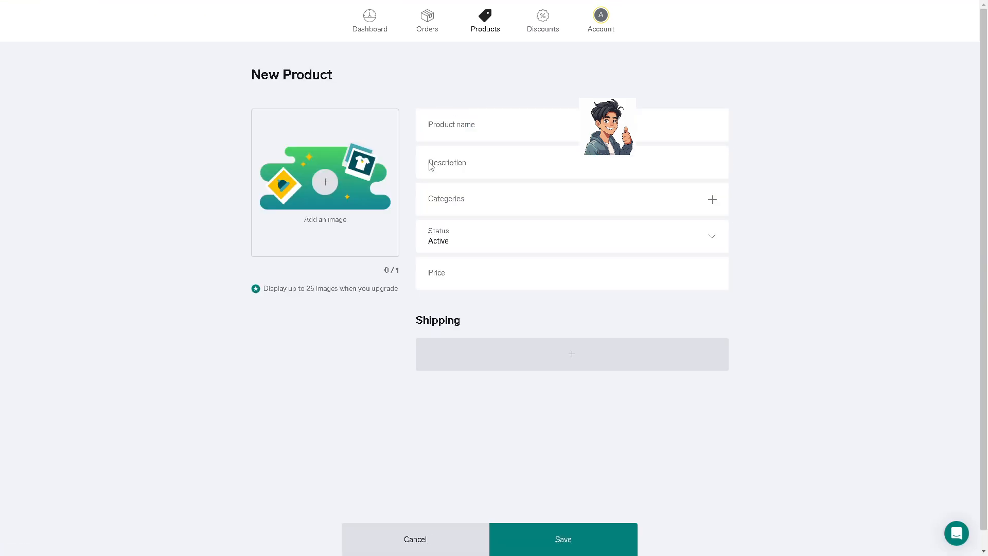
left_click(451, 127)
type("Andy Guide ")
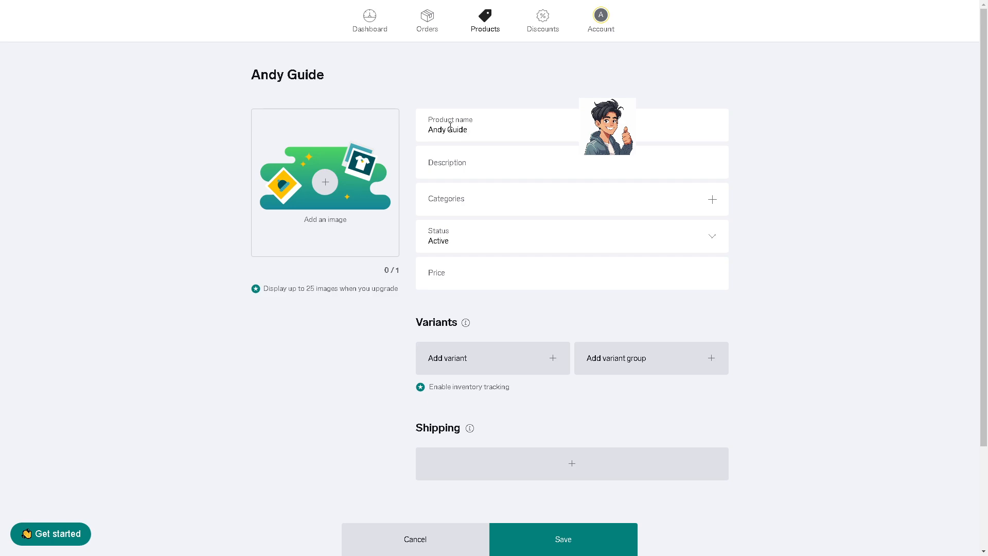
type("S")
key("BackSpace")
type("Youtube Cio")
key("BackSpace")
type("ontent Videos")
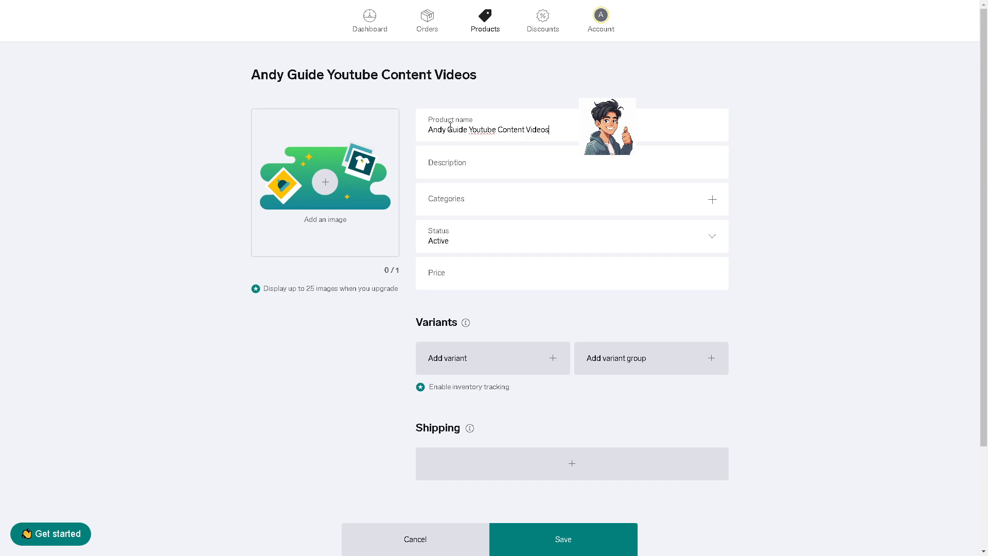
- Enter the product description "How to ADD Products to BigCartel Store"
left_click(459, 163)
type("Tyrone How to ADD Products to BigCartel Store")
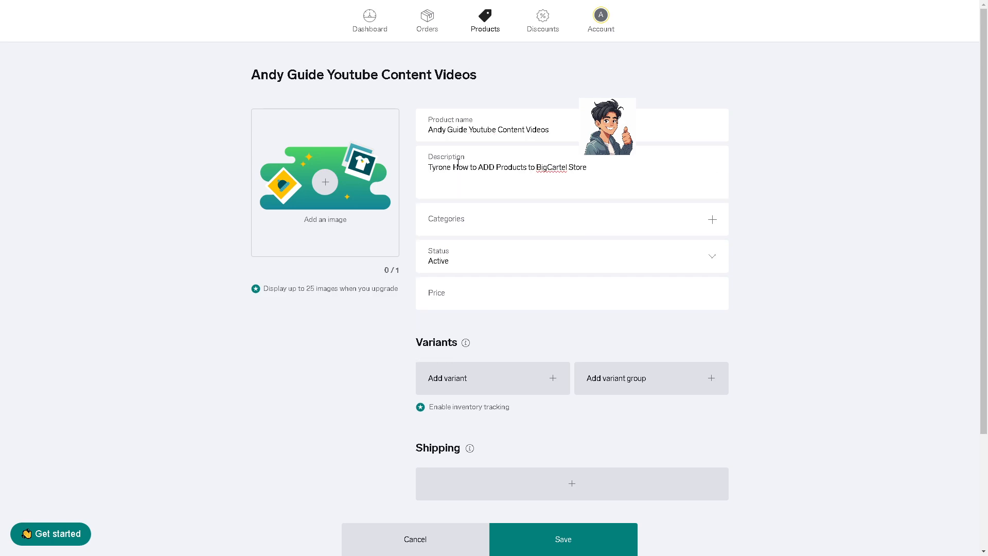
double_click(450, 167)
key("Delete")
key("Delete")
key("Delete")
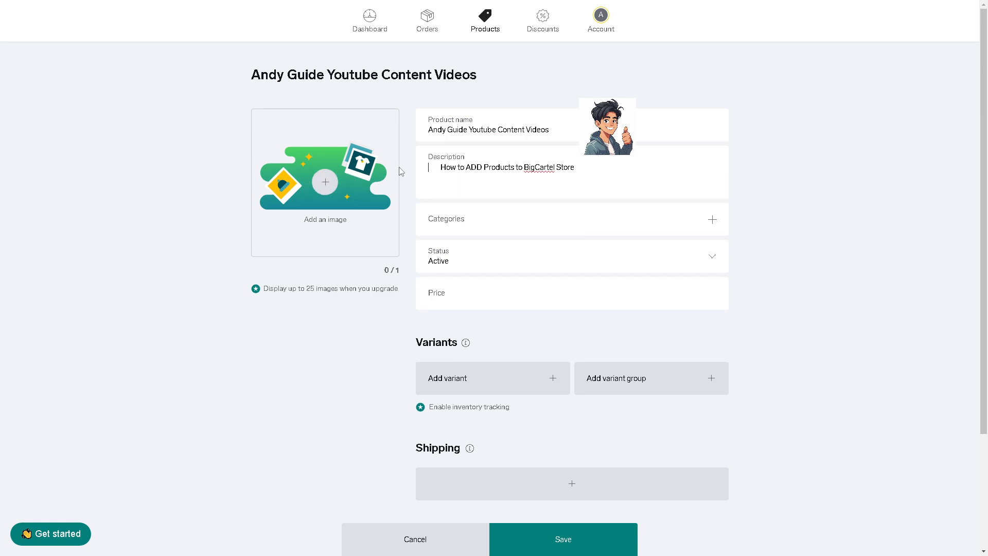
type("H")
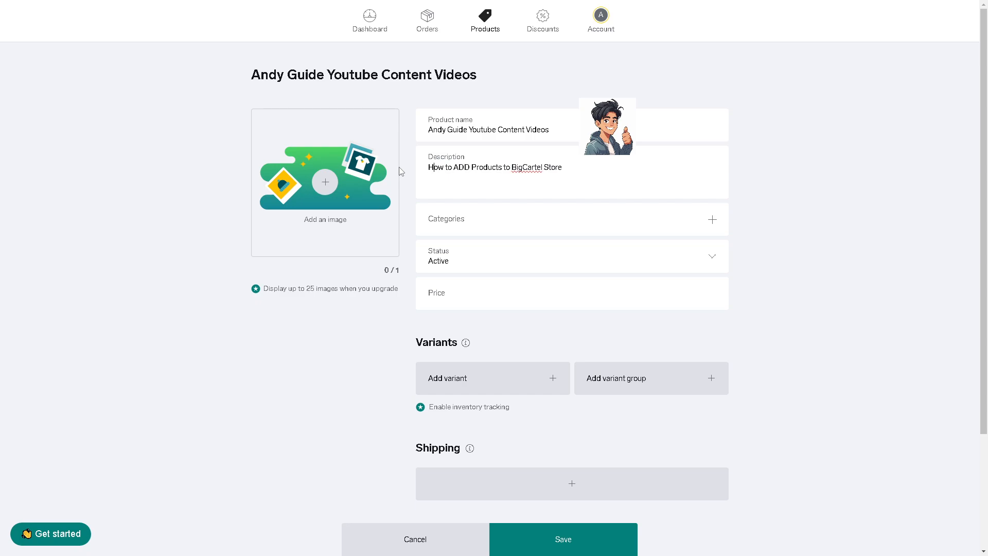
- Check the product's category options without adding any, and choose Active as its status
left_click(708, 226)
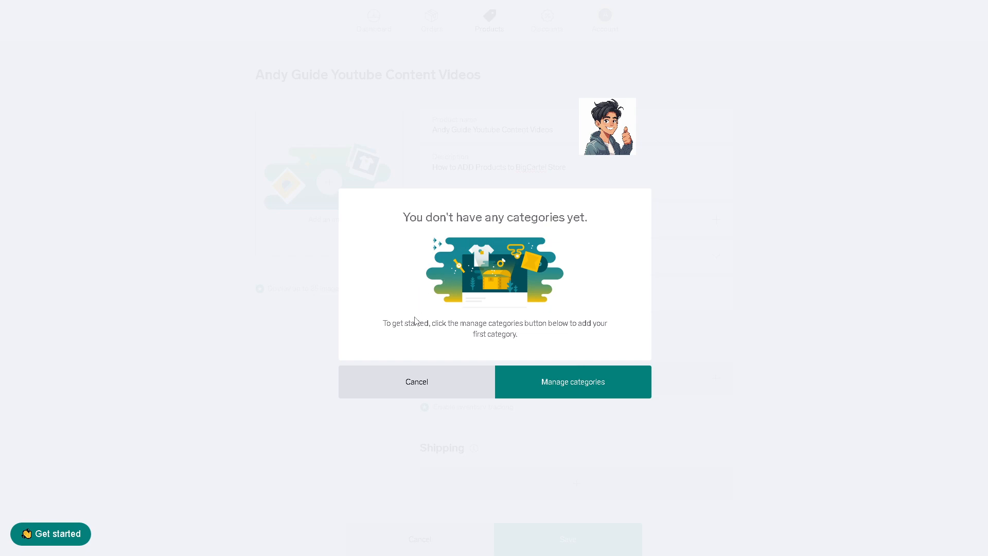
left_click(429, 390)
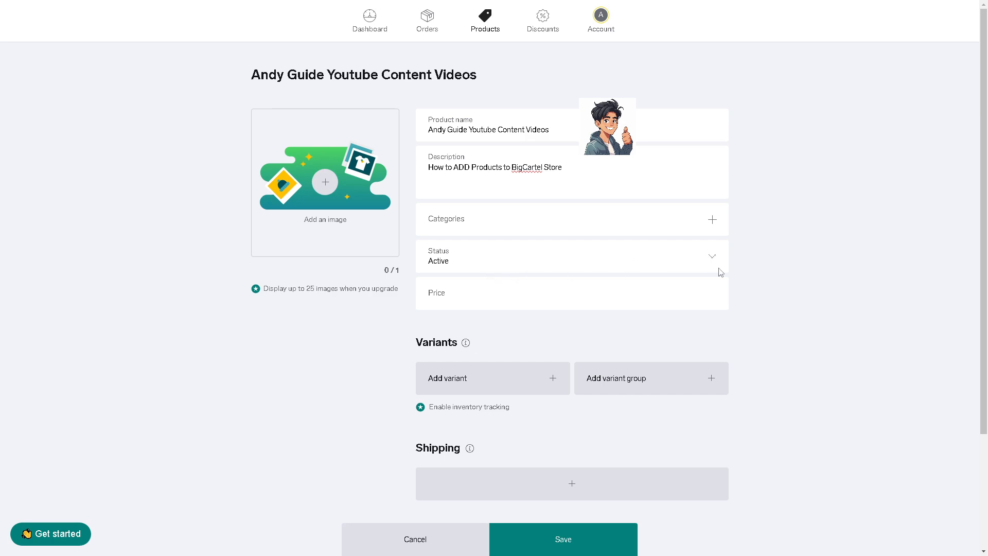
left_click(505, 263)
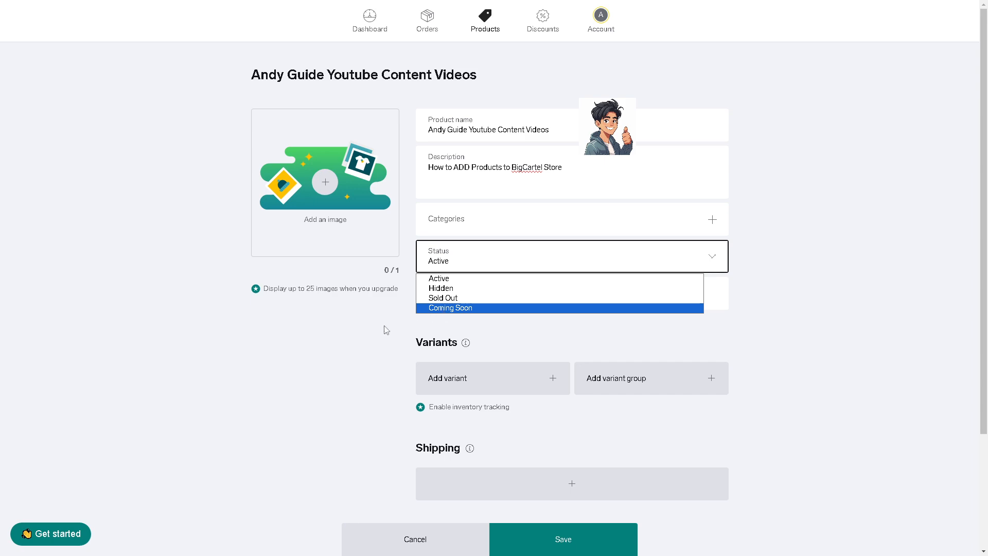
key("Up")
key("Up")
key("Up")
key("Return")
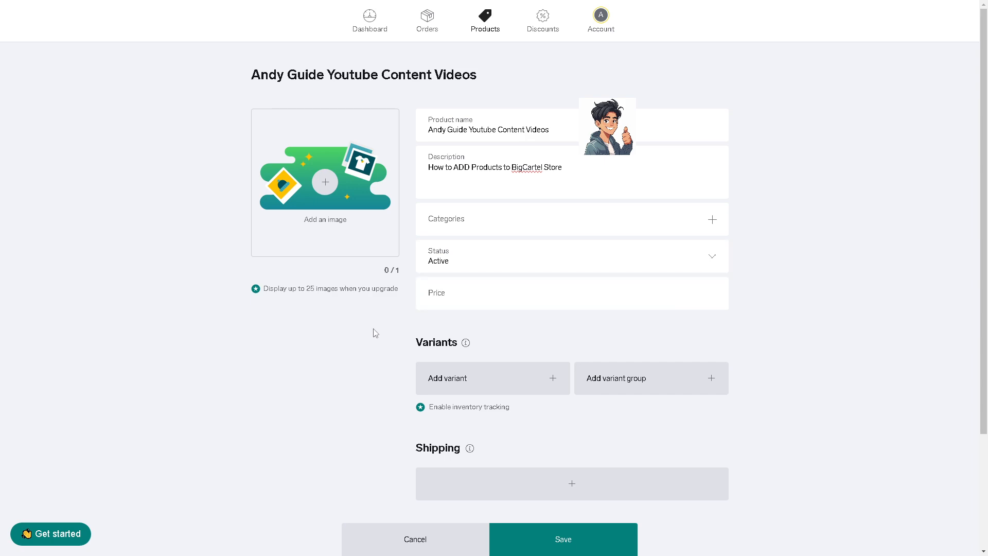
- Set the product's price to ₱100.00 with one blank variant row, and mark it as on sale
left_click(442, 297)
type("50")
key("BackSpace")
key("BackSpace")
left_click(554, 377)
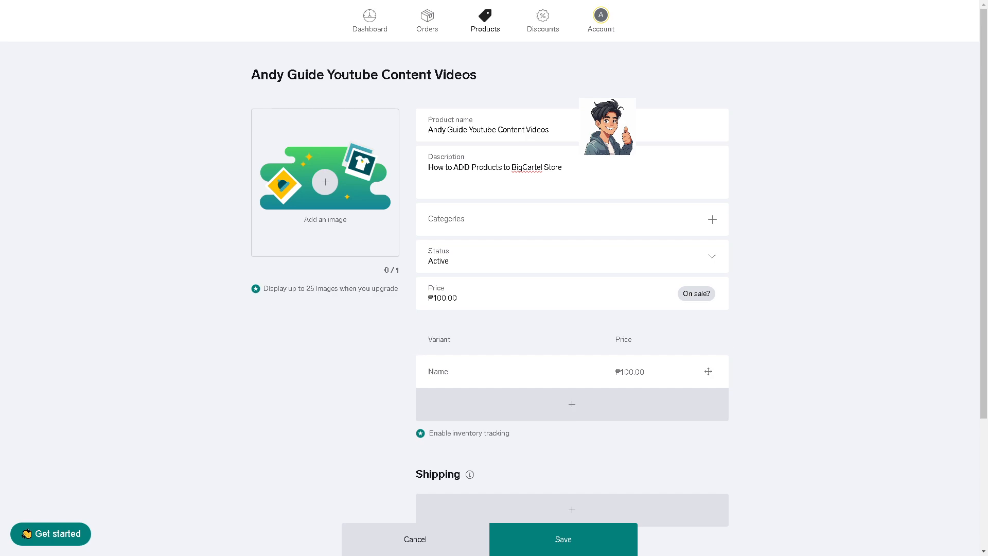
scroll(696, 276, "down", 1)
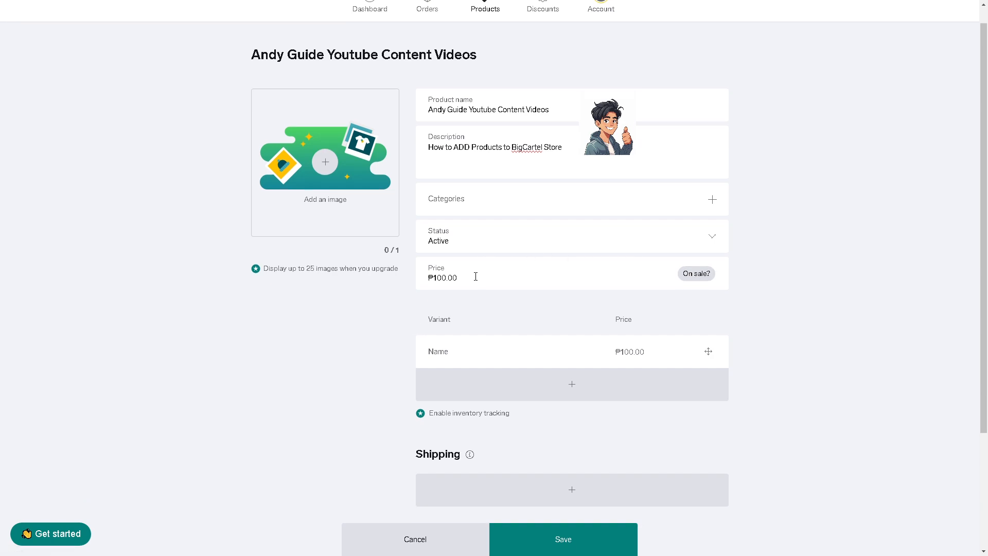
left_click(695, 276)
- Add five more blank variant rows to the product and delete the last one
left_click(574, 389)
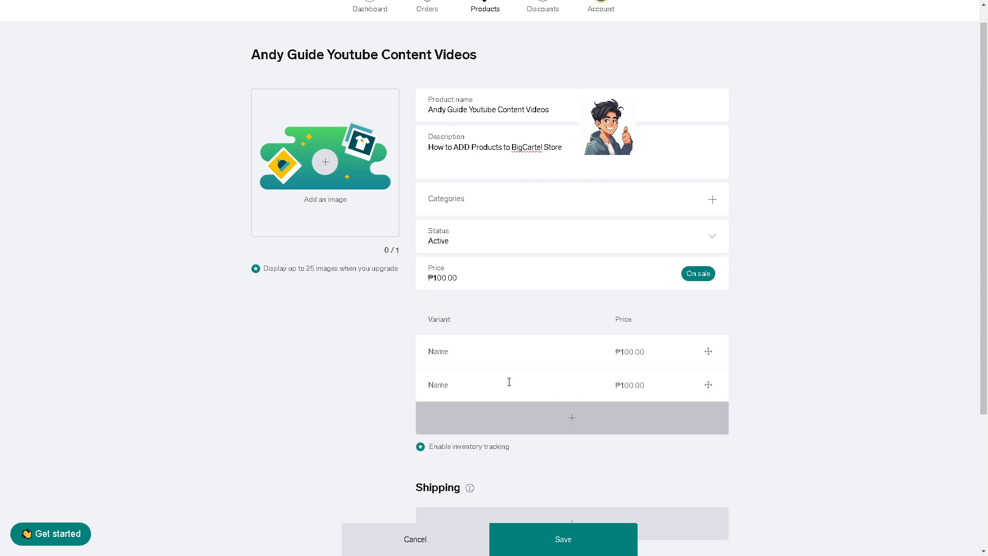
left_click(573, 418)
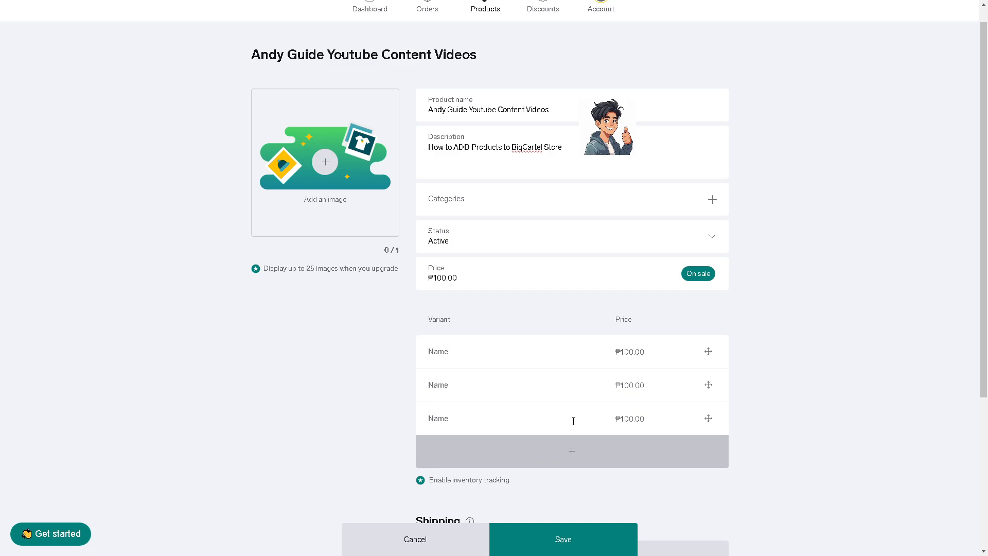
scroll(571, 415, "up", 1)
scroll(550, 436, "down", 2)
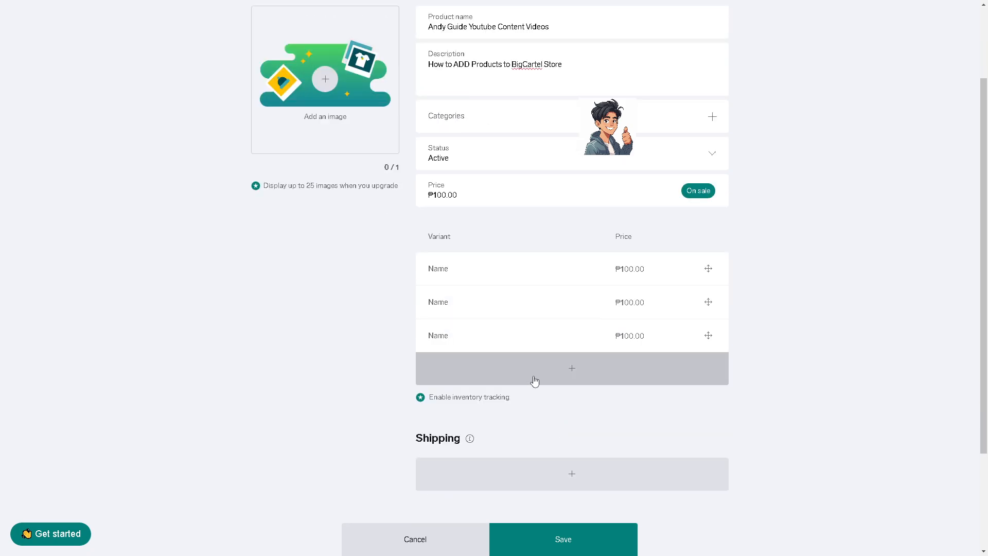
left_click(577, 368)
scroll(540, 390, "down", 1)
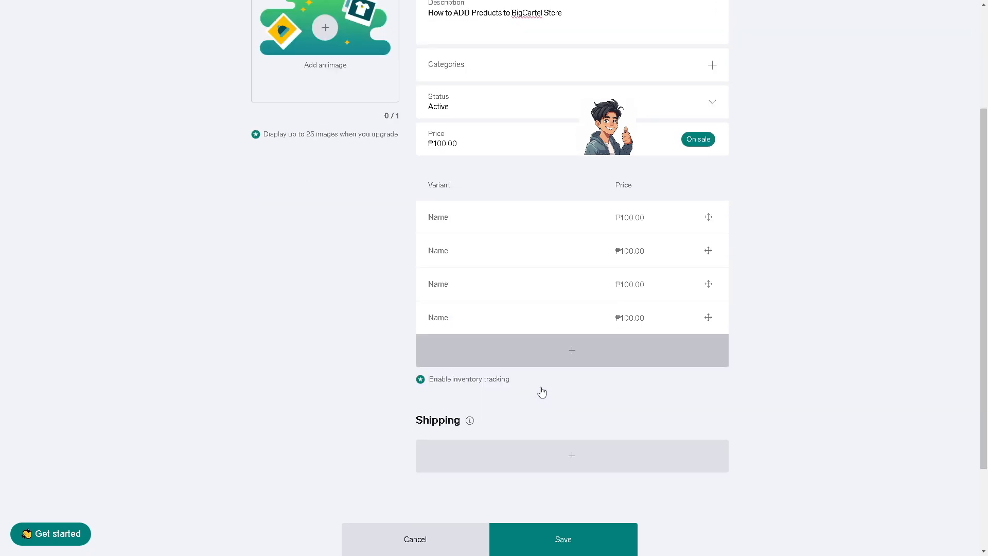
left_click(577, 357)
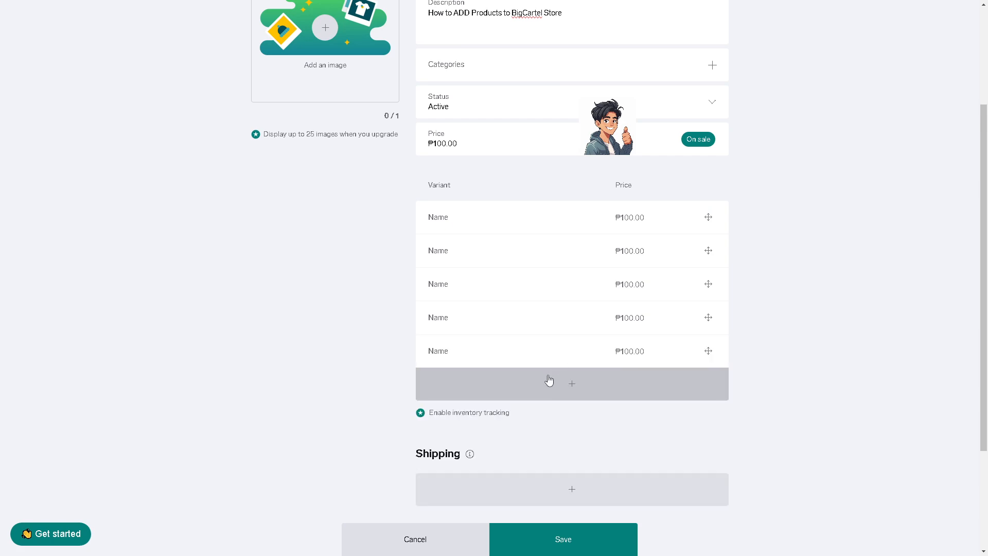
left_click(569, 380)
scroll(437, 388, "down", 3)
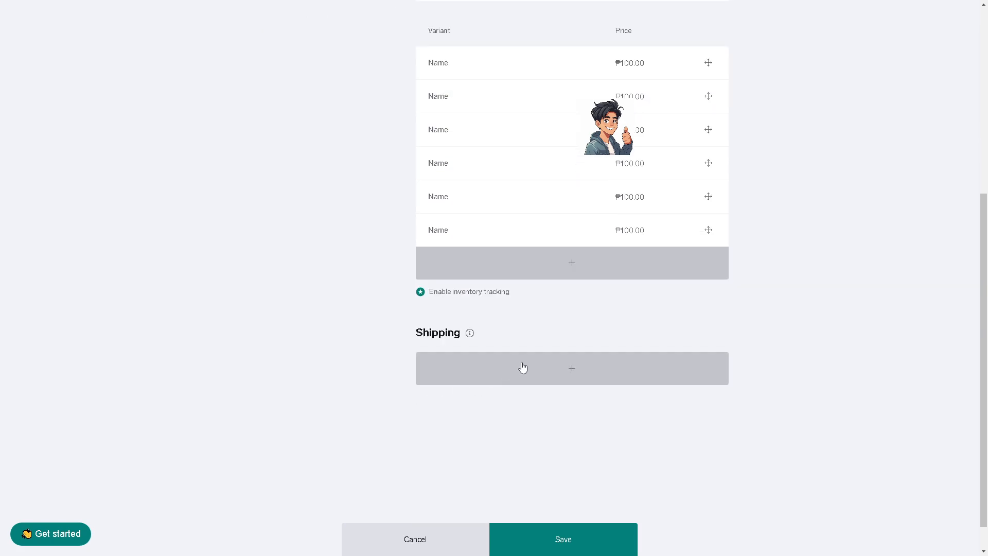
left_click(709, 232)
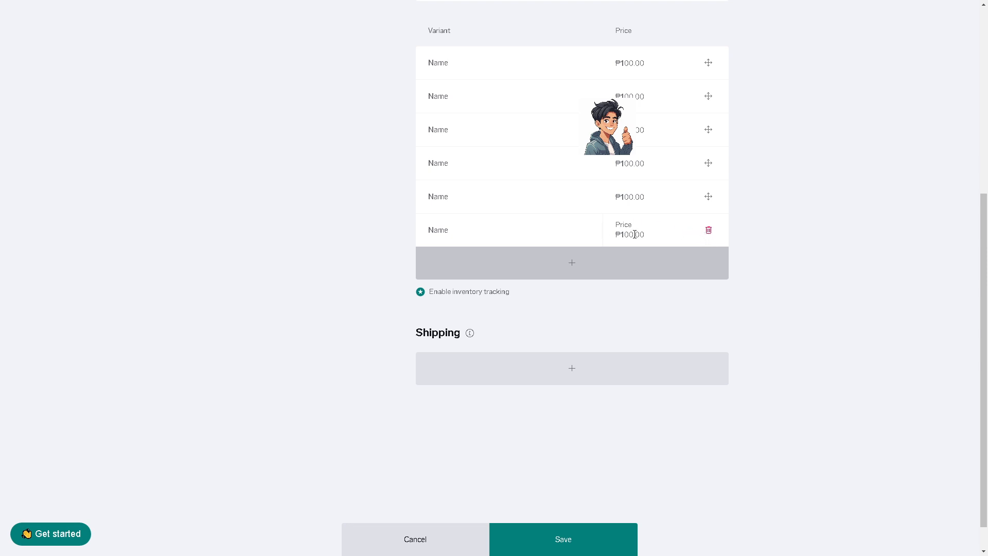
left_click(709, 231)
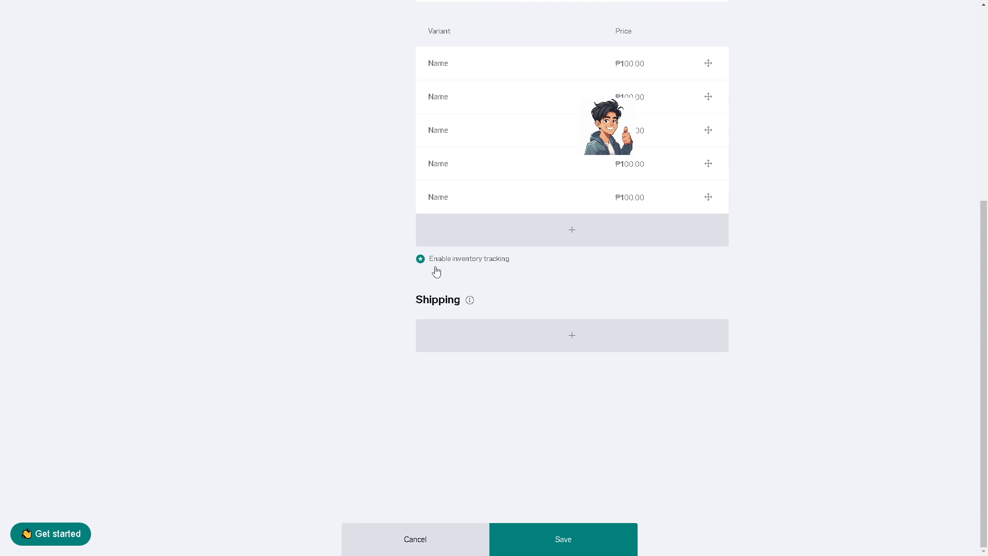
- Add United States and United Kingdom as shipping countries for the product
left_click(498, 346)
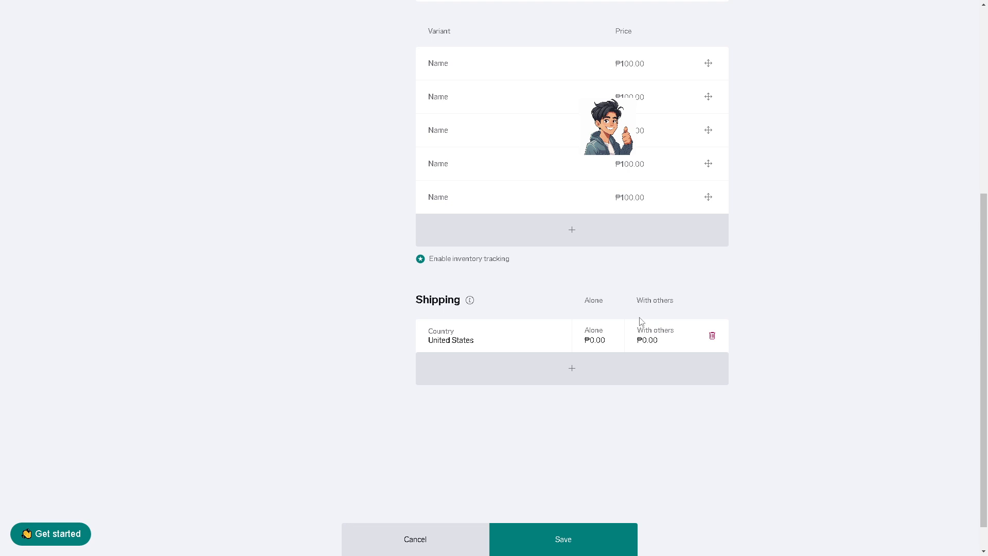
left_click(583, 376)
left_click(462, 372)
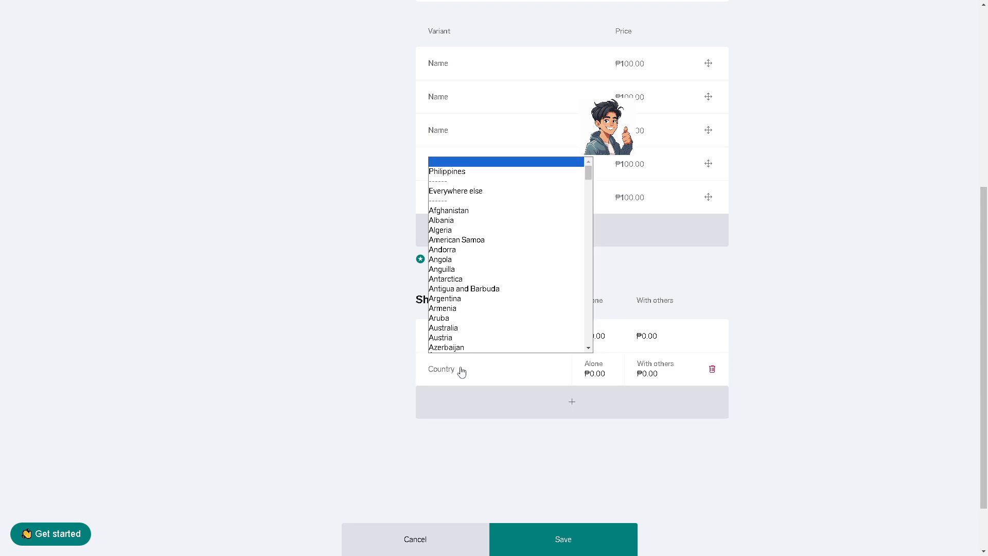
scroll(470, 298, "down", 20)
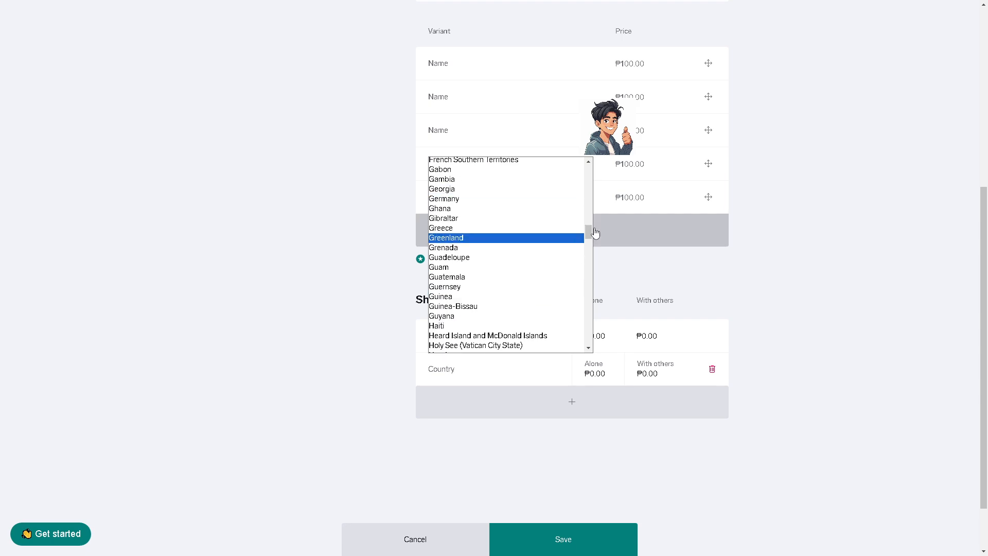
scroll(589, 239, "down", 1)
left_click_drag(589, 242, 584, 335)
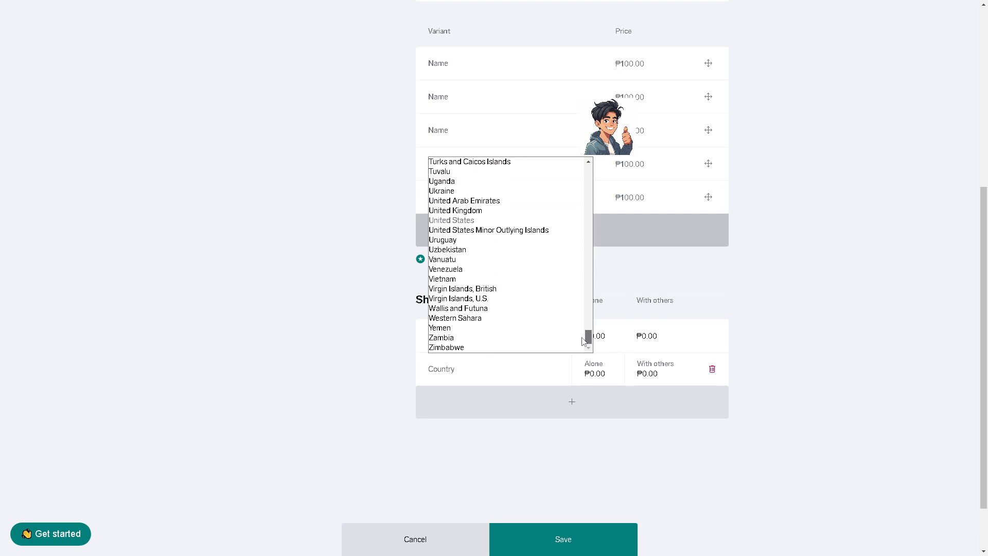
left_click(454, 211)
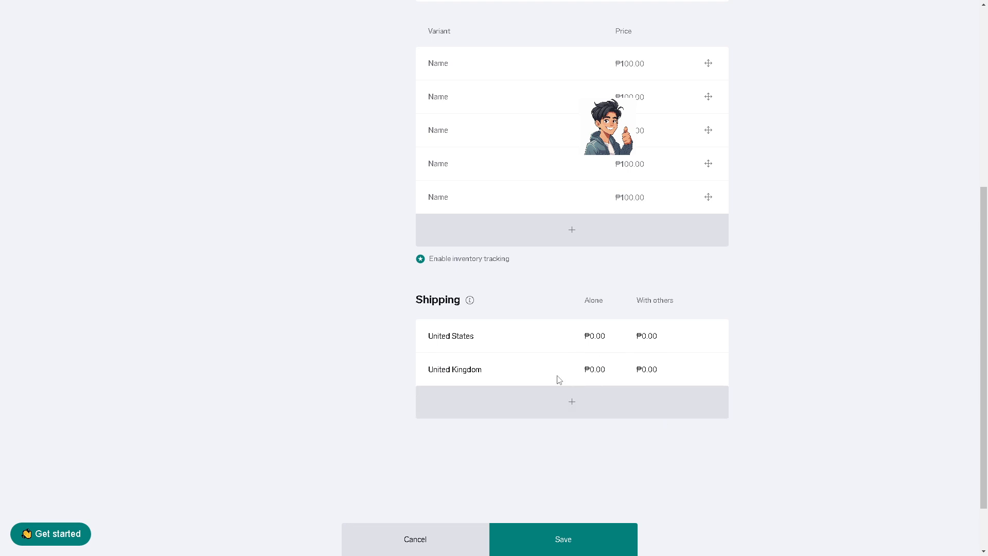
- Add the "How to add products" thumbnail as the product image and save the product
scroll(549, 412, "down", 2)
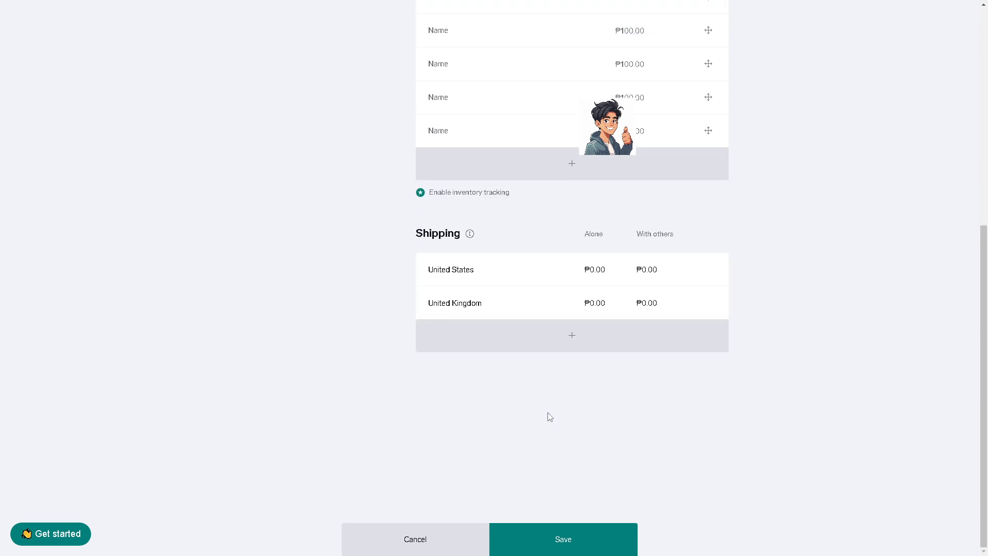
scroll(542, 417, "up", 10)
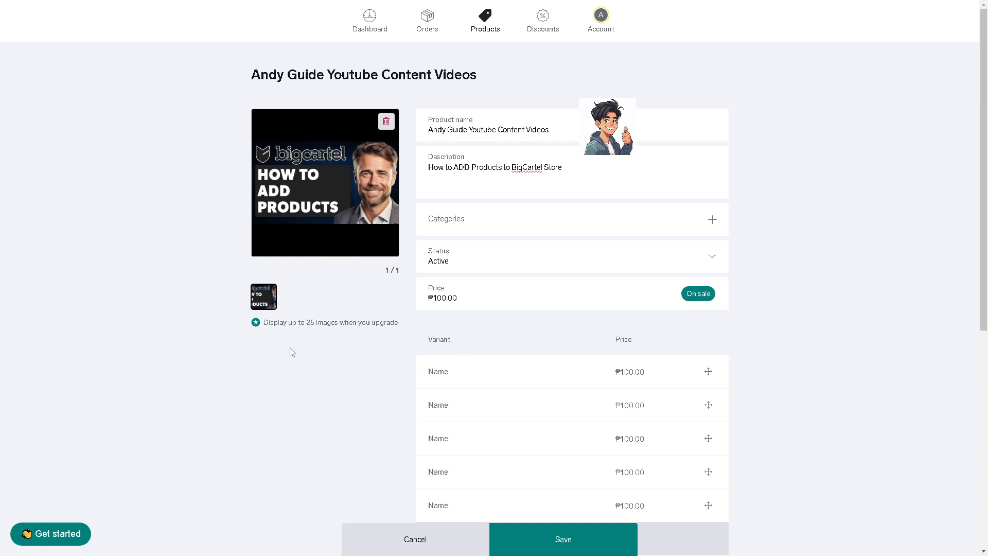
left_click(560, 543)
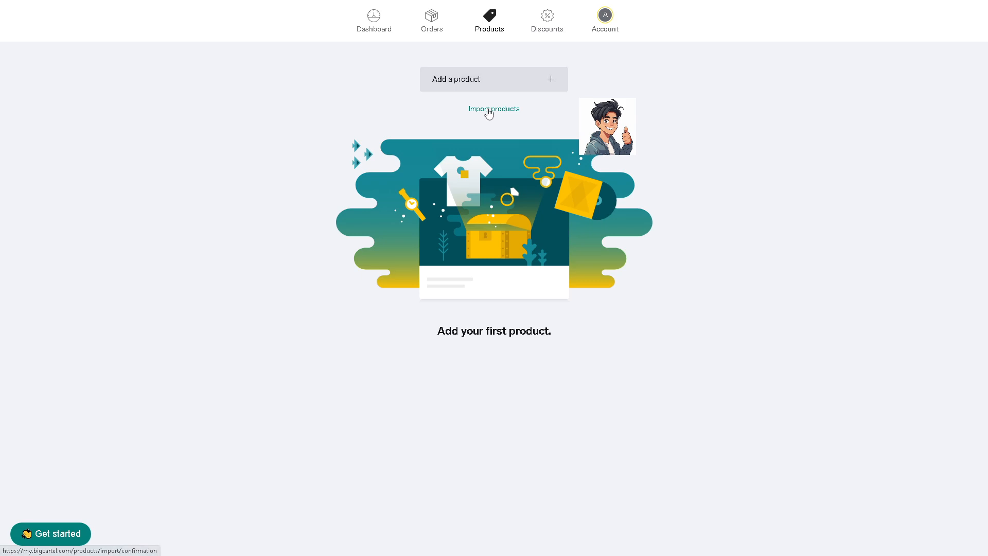
- Import products into the store from the chosen file whose name begins with "mi451m06c-microsoft-excel-2013-logo"
left_click(490, 114)
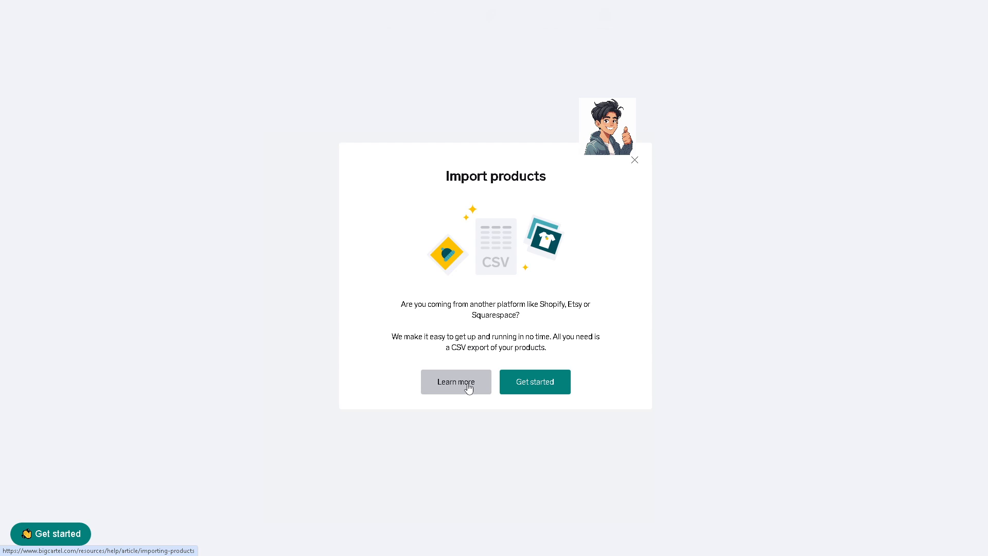
left_click(526, 384)
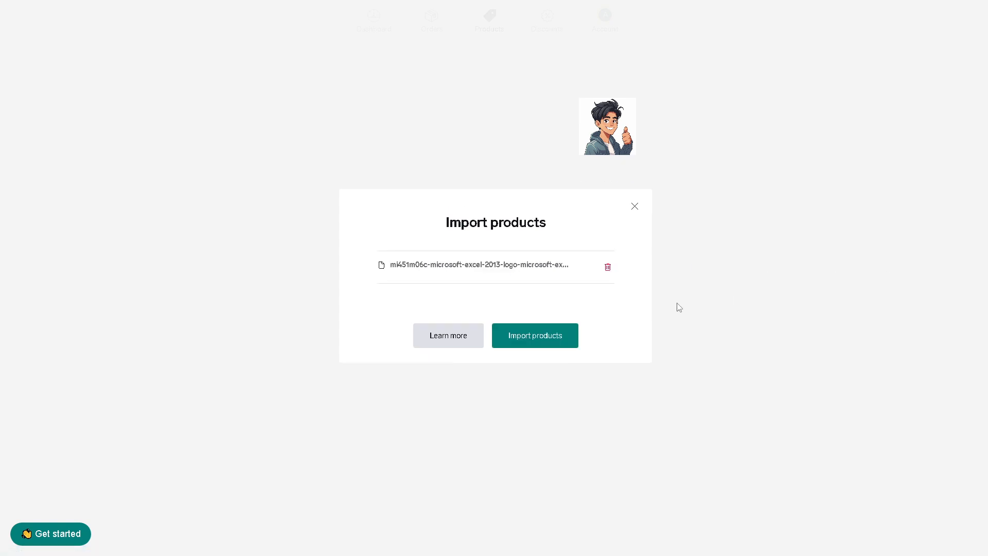
left_click(542, 337)
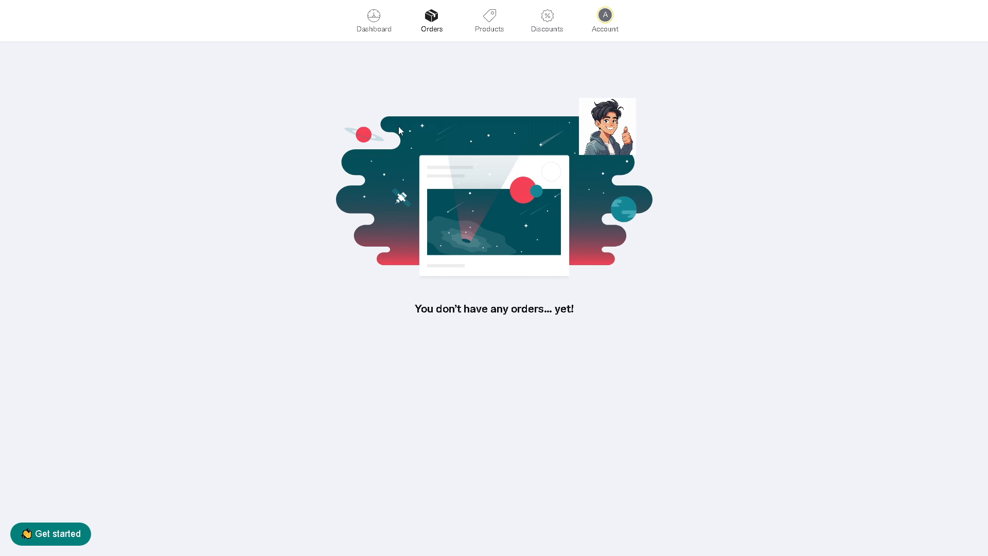
- Start a new product named "Andy Guide Youtube Video" with the description "How to ADD Products to BigCartel Store"
left_click(374, 24)
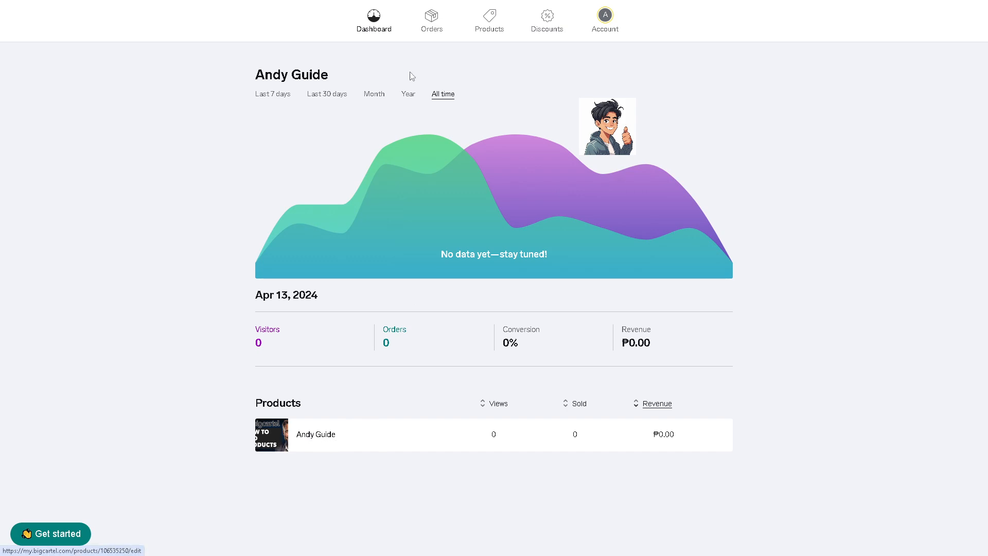
left_click(493, 25)
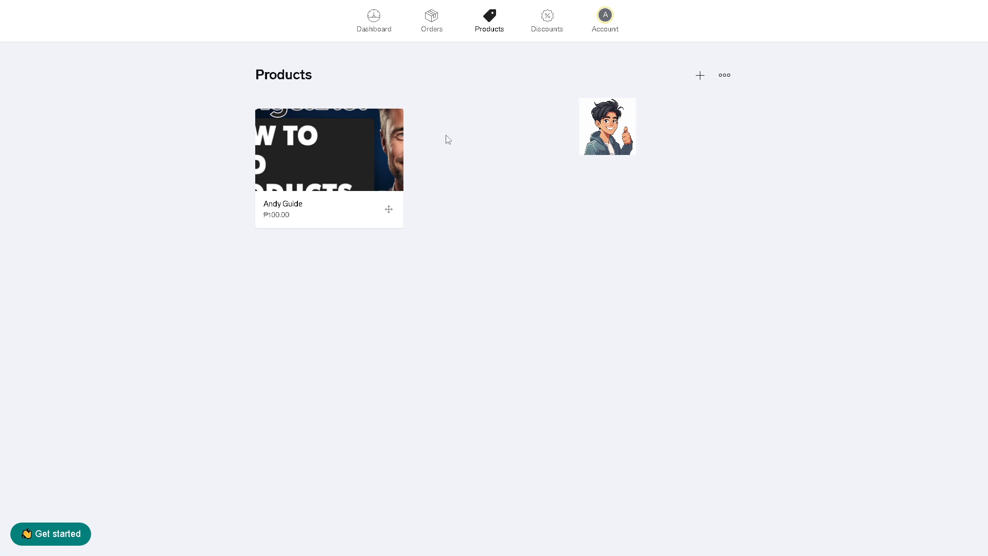
left_click(702, 79)
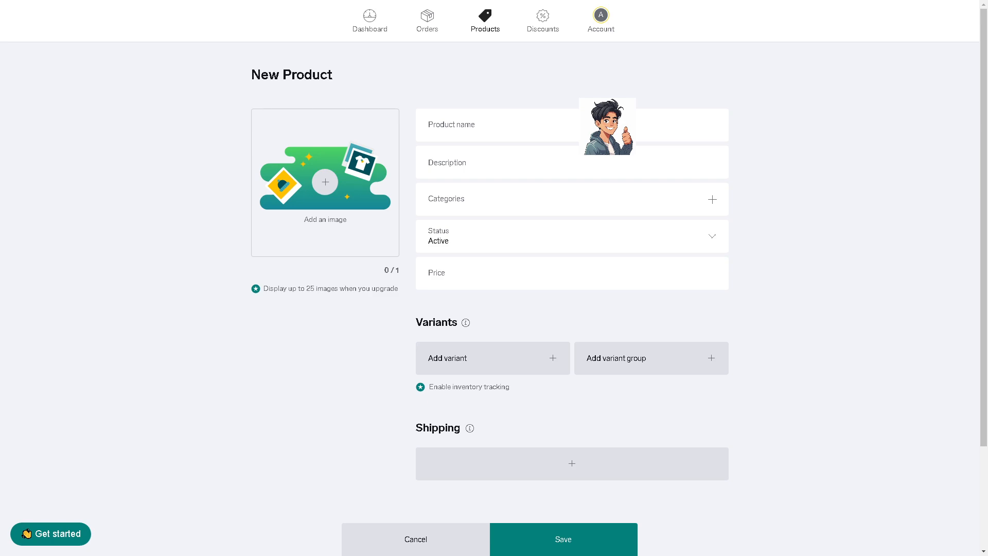
left_click(495, 129)
type("Andy")
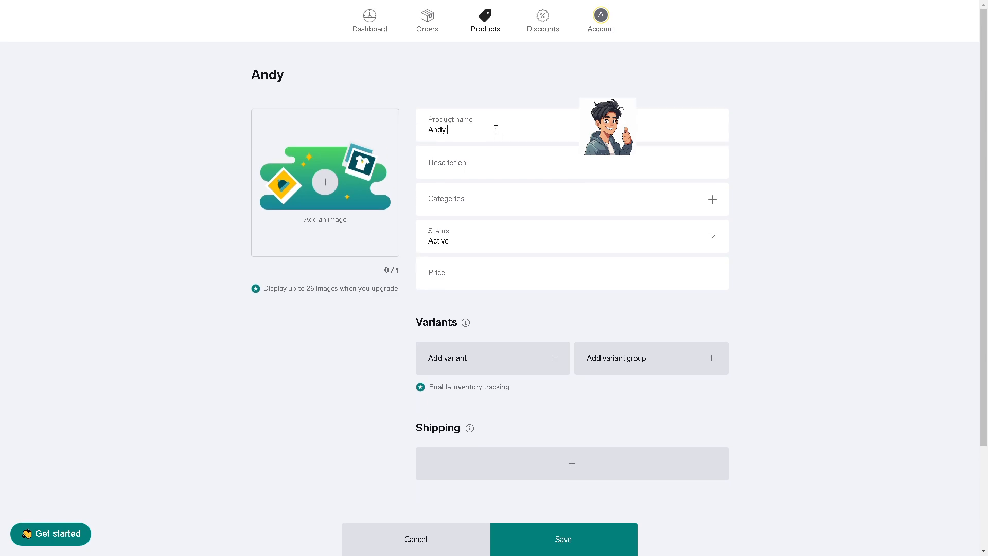
type(" Guide Youtube Video")
left_click(493, 168)
type("How to ADD Products to BigCartel Store")
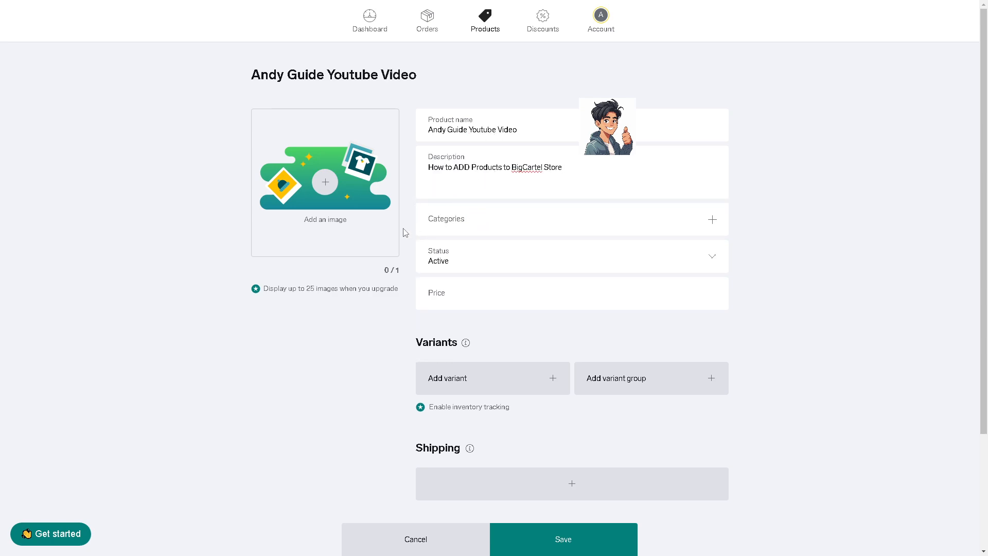
- Set the product's price to ₱1,000.00 and add the cartoon thumbs-up portrait as its image
left_click(489, 293)
type("1,000")
left_click(288, 363)
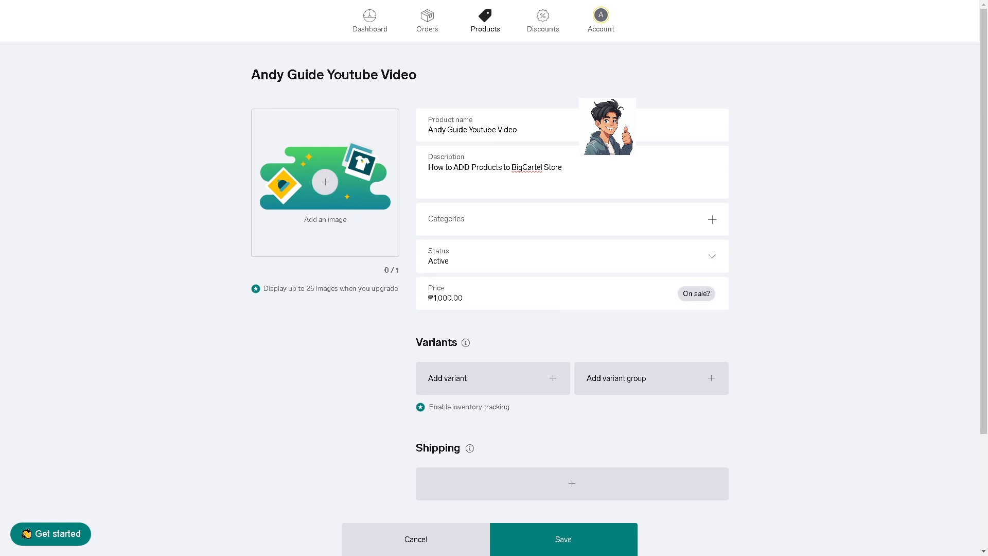
scroll(382, 434, "down", 1)
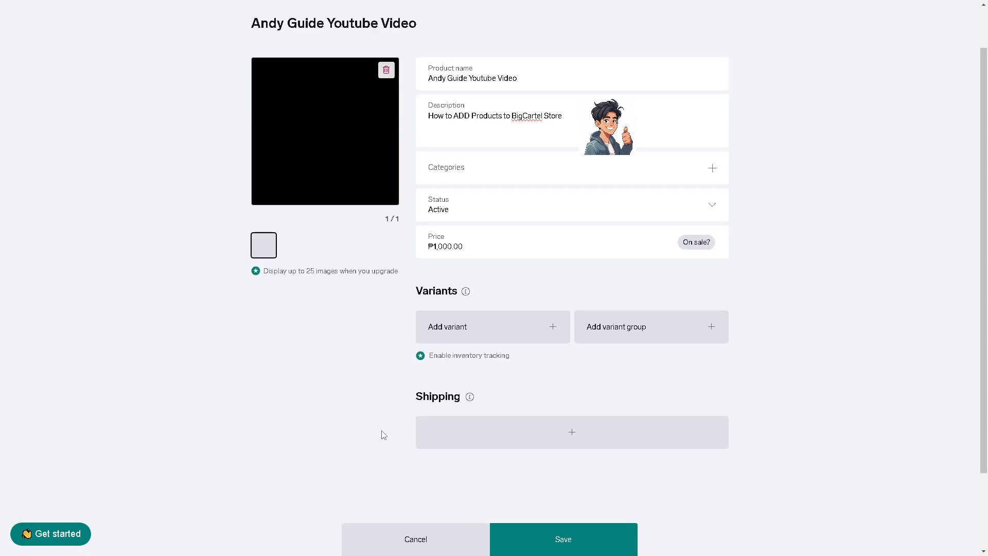
left_click(481, 442)
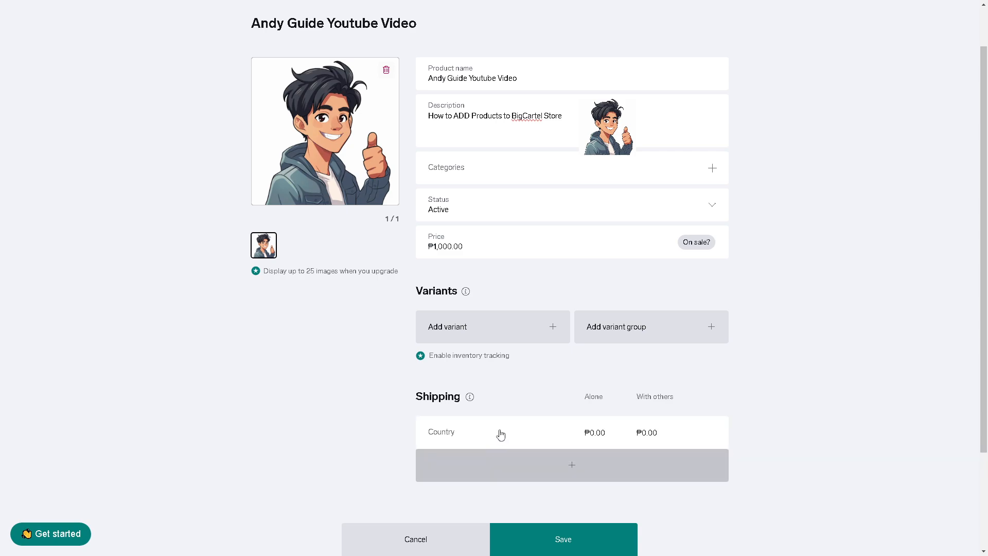
left_click(591, 432)
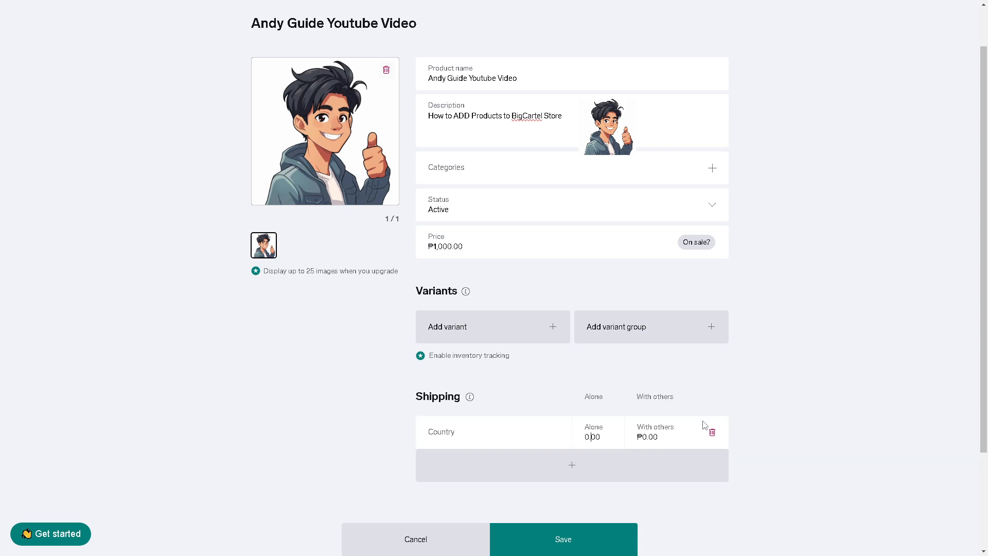
left_click(713, 434)
- Save the new product, dismiss the welcome pop-up and check the product's listing on the dashboard
scroll(339, 413, "down", 3)
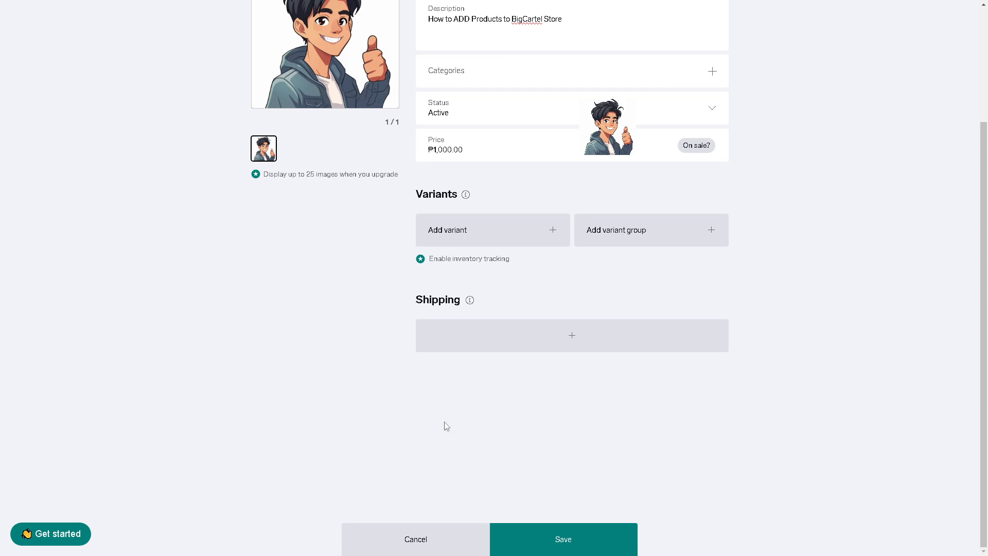
left_click(577, 543)
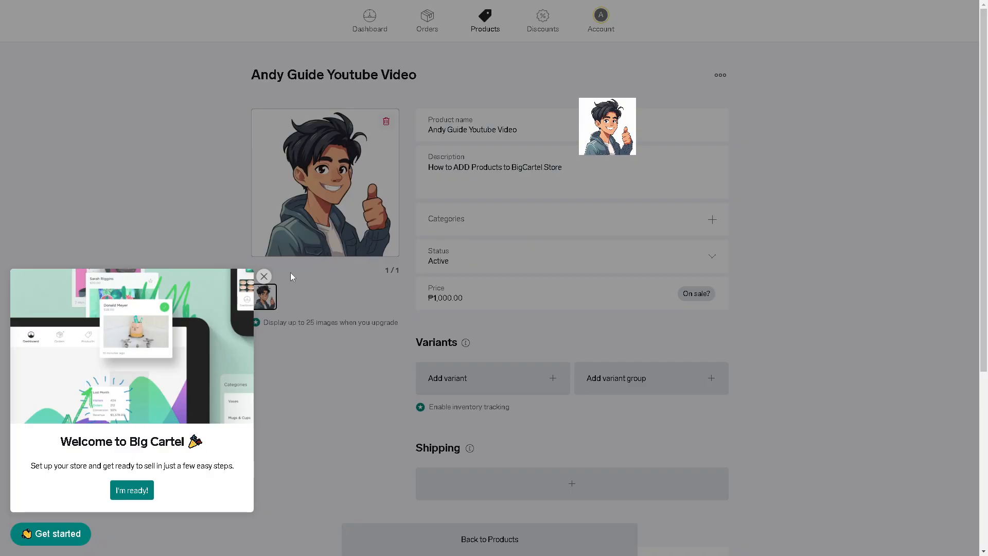
left_click(264, 276)
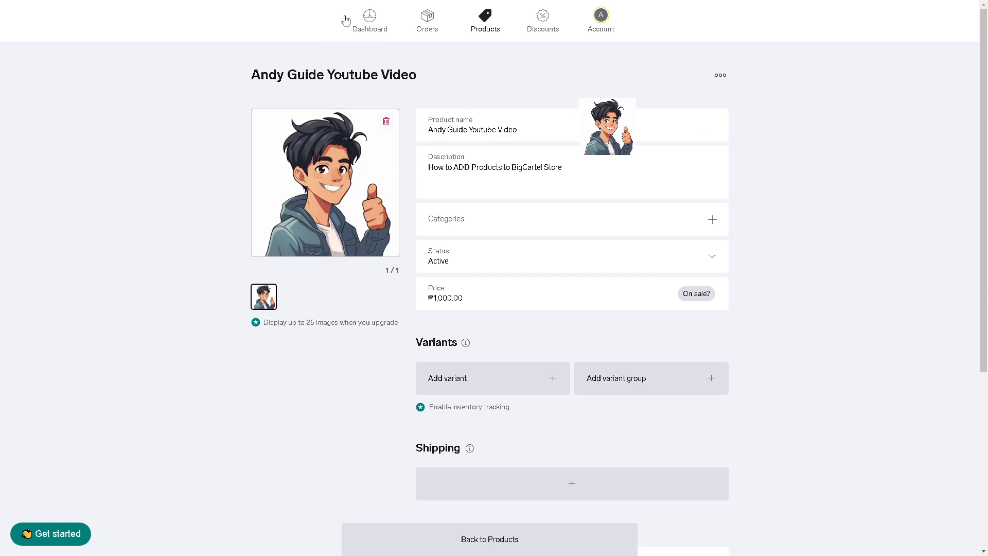
left_click(370, 20)
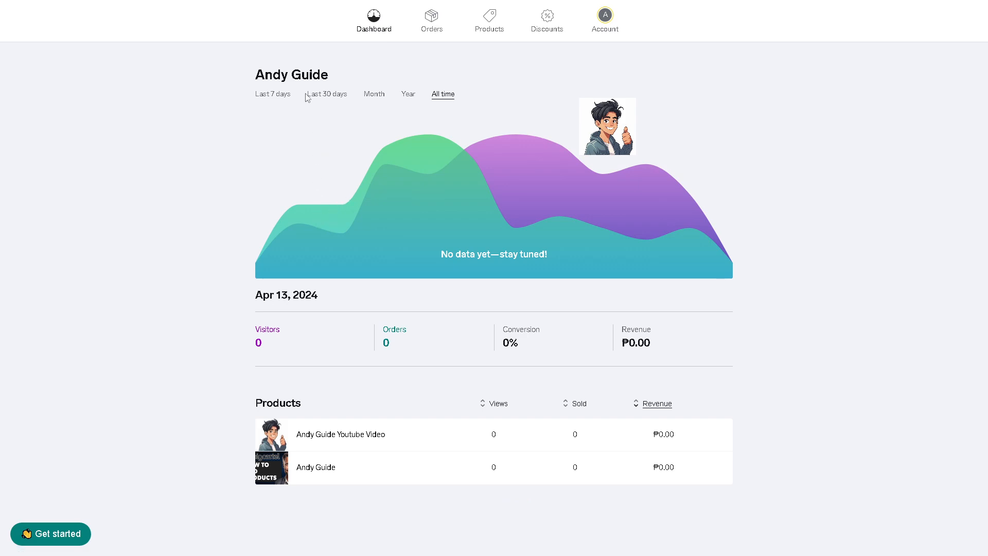
left_click(492, 27)
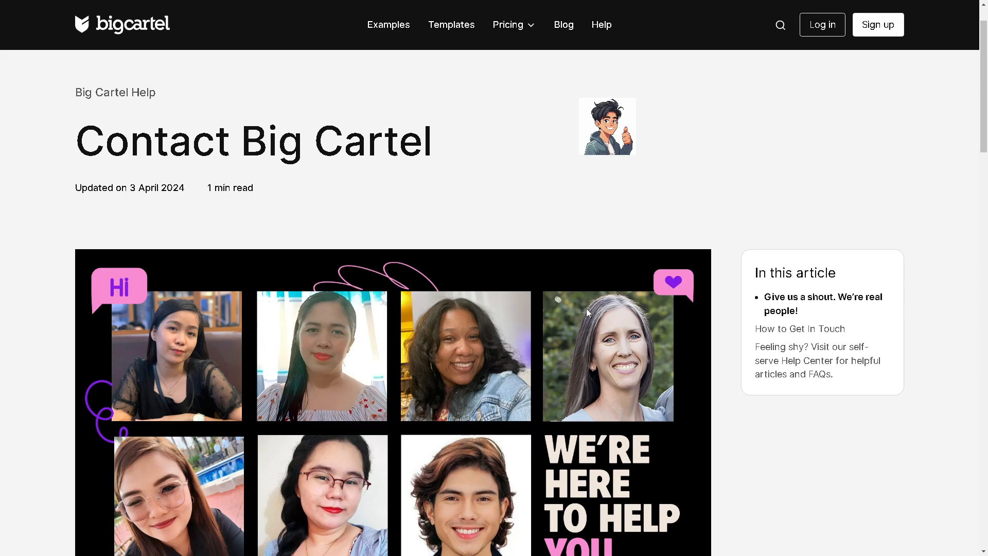
- Examine the Contact Big Cartel help page for support hours, ways to get in touch and related articles
scroll(503, 322, "down", 8)
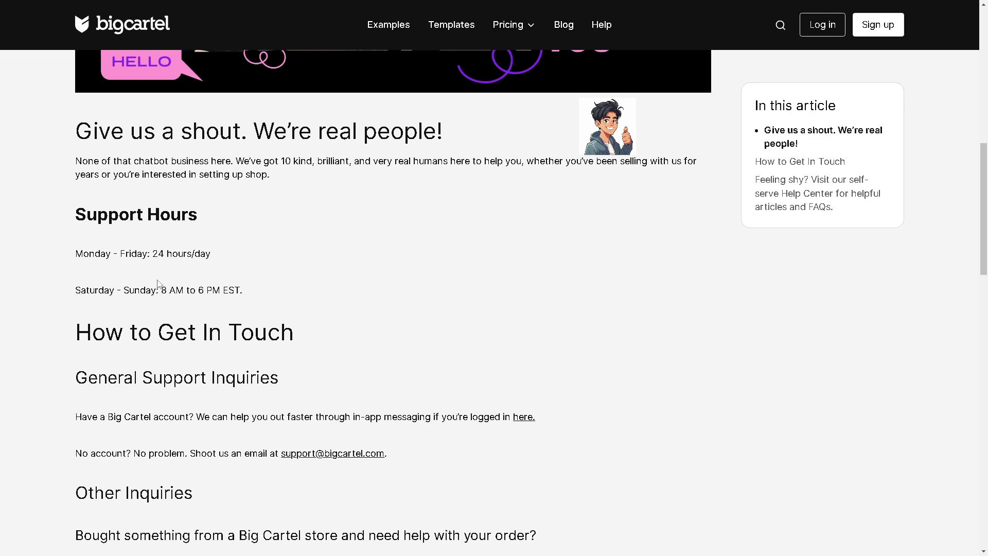
left_click_drag(161, 290, 177, 292)
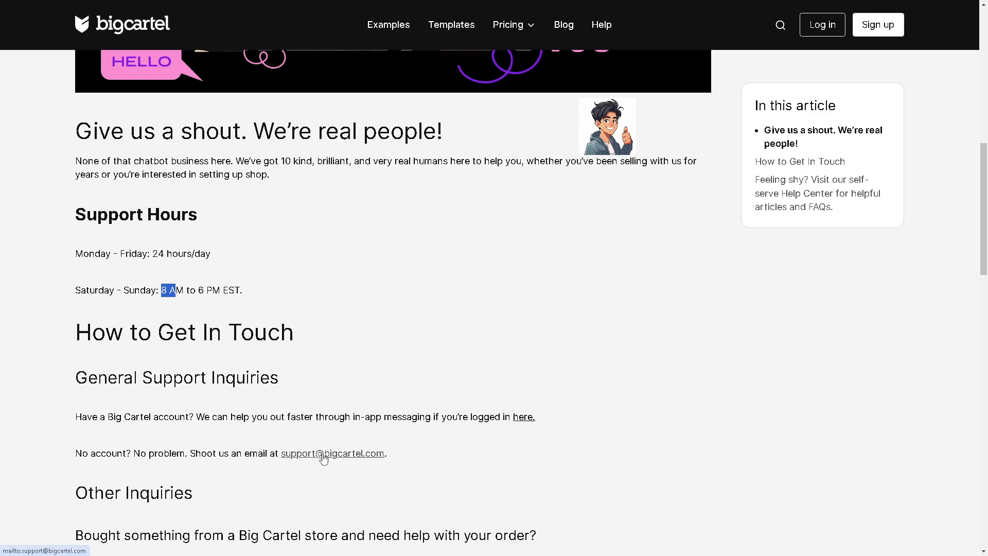
scroll(231, 463, "down", 3)
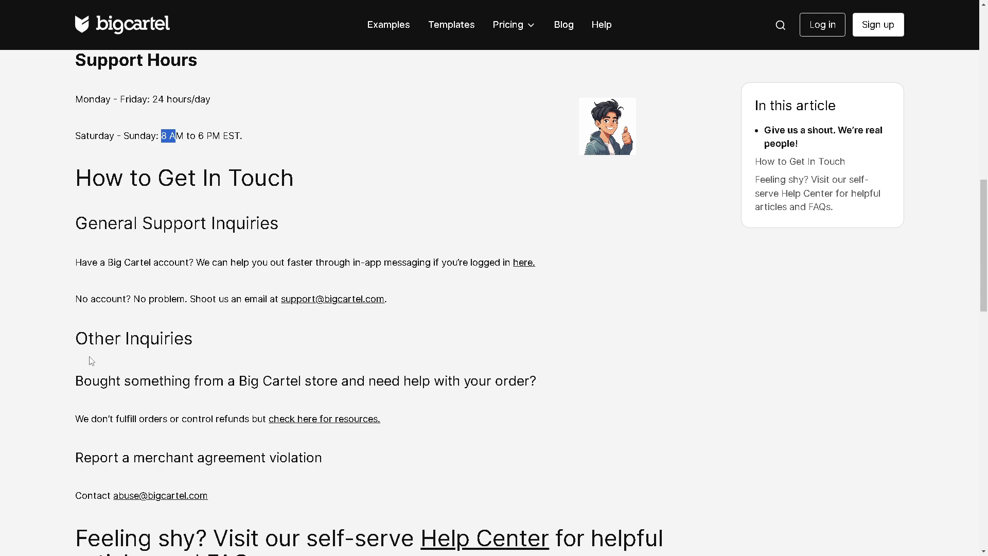
scroll(98, 377, "down", 1)
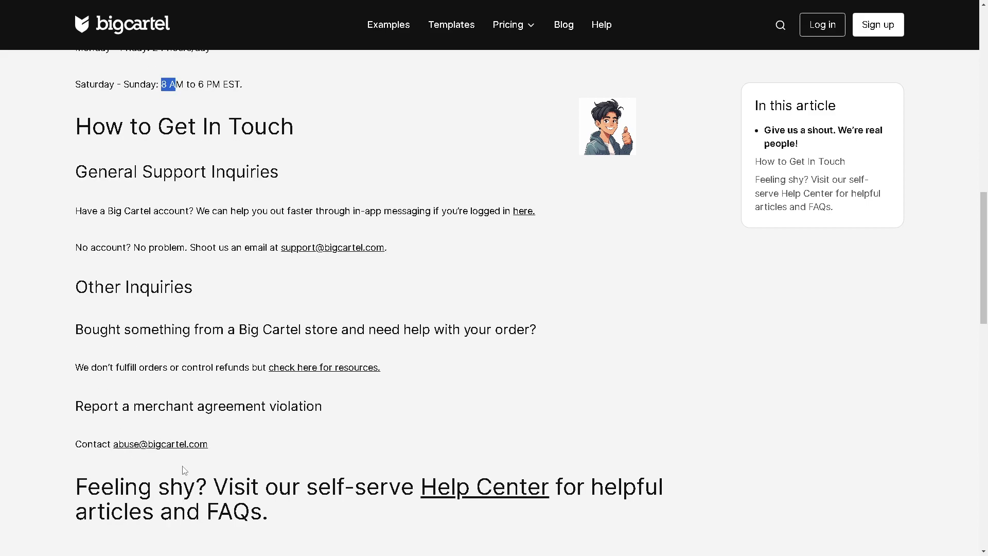
scroll(198, 427, "down", 8)
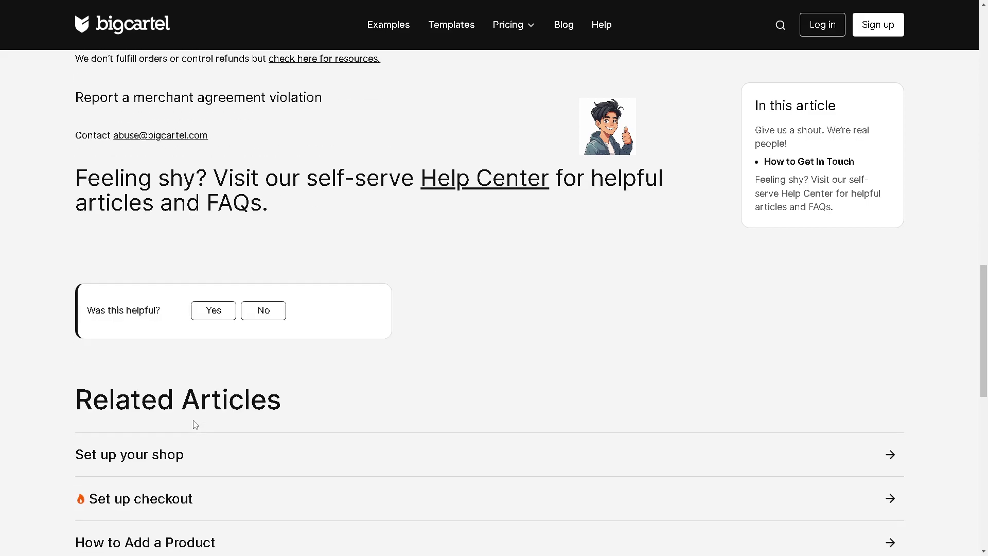
scroll(193, 424, "up", 5)
scroll(193, 424, "up", 4)
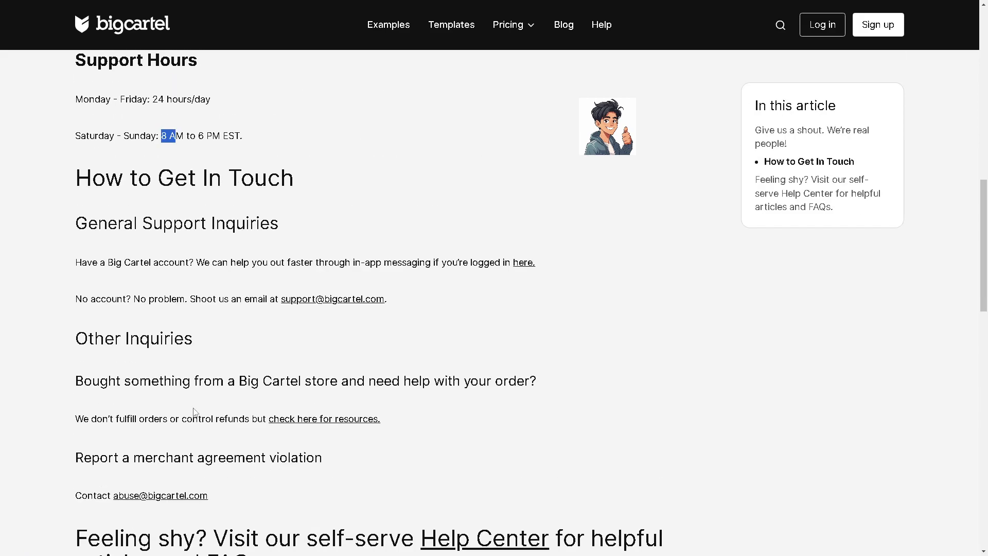
scroll(314, 368, "up", 4)
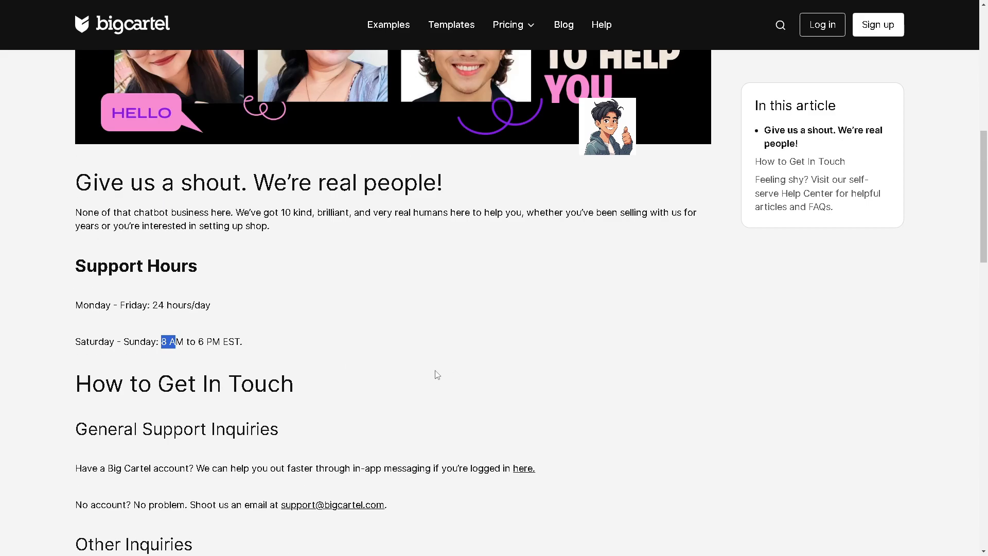
scroll(436, 374, "up", 6)
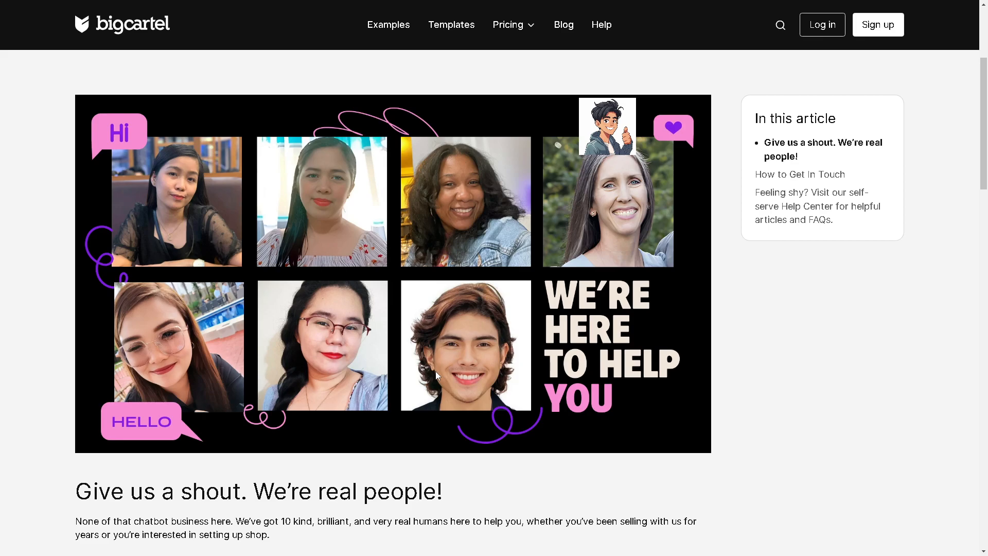
scroll(435, 372, "down", 6)
scroll(437, 375, "down", 5)
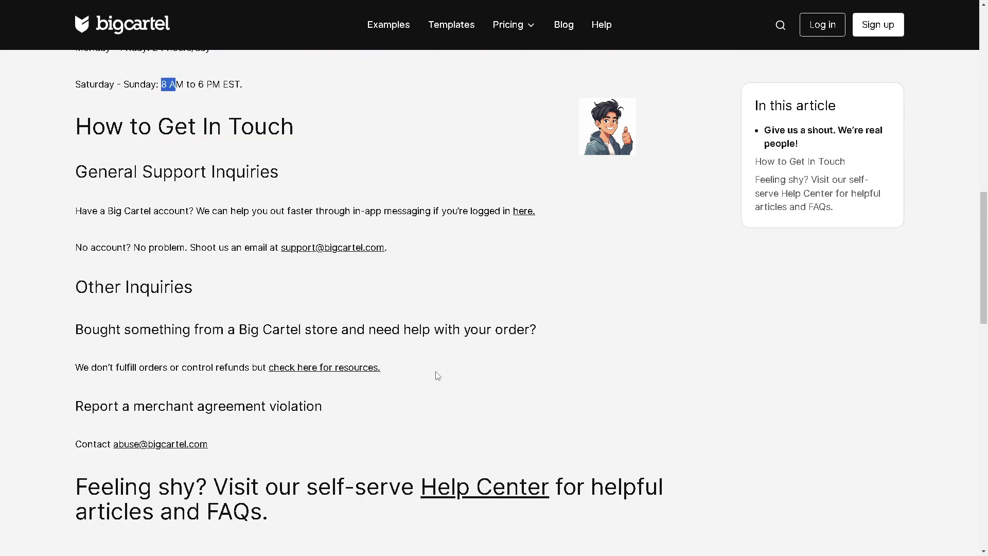
scroll(438, 376, "down", 6)
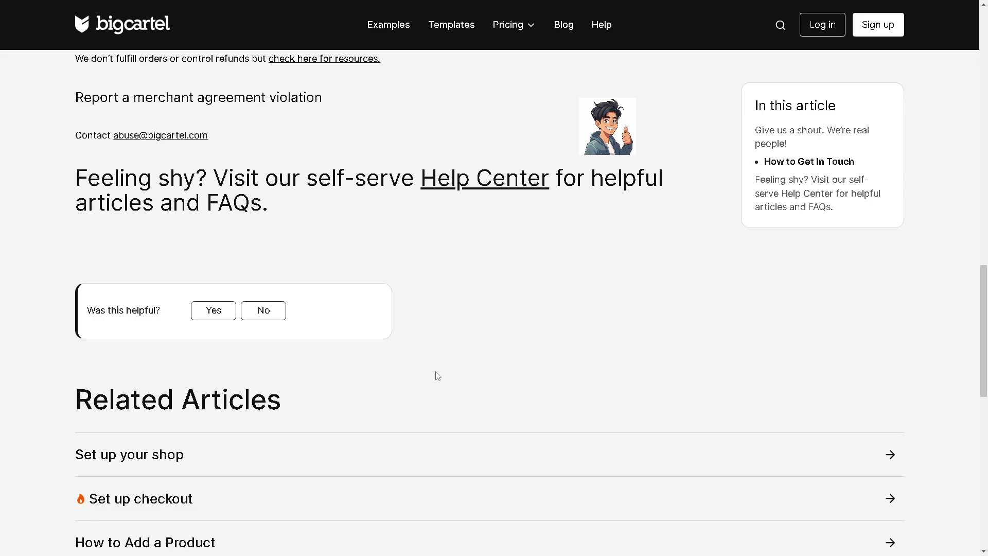
scroll(438, 376, "down", 2)
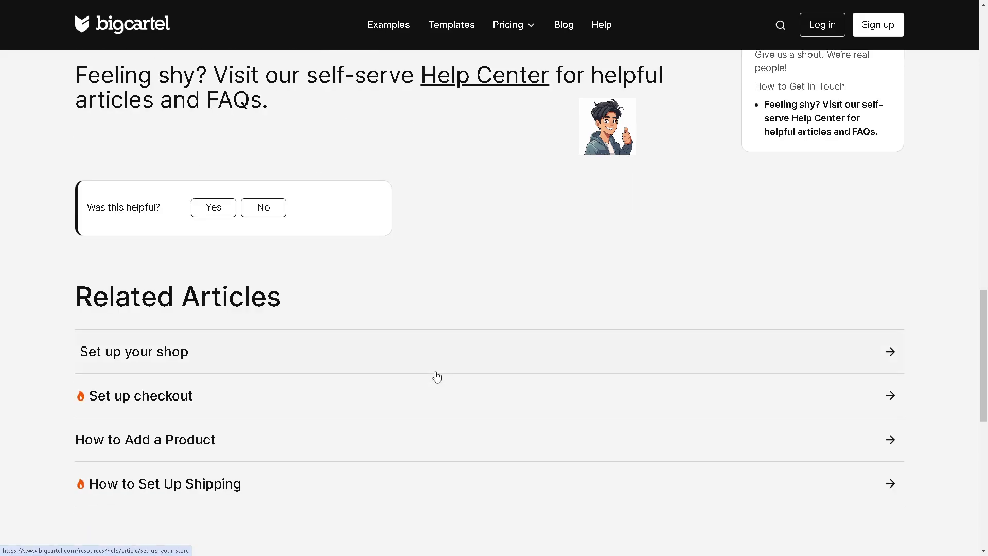
scroll(437, 377, "up", 8)
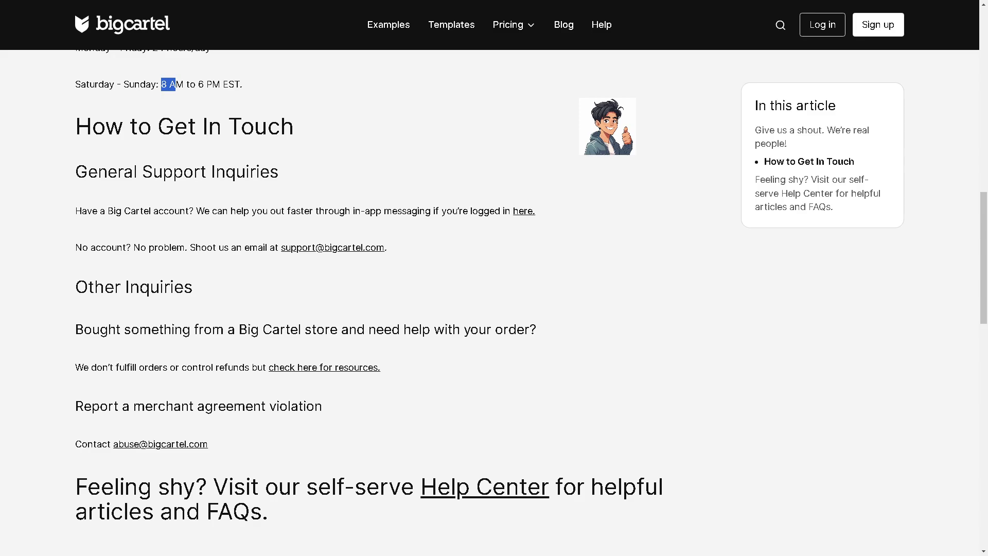